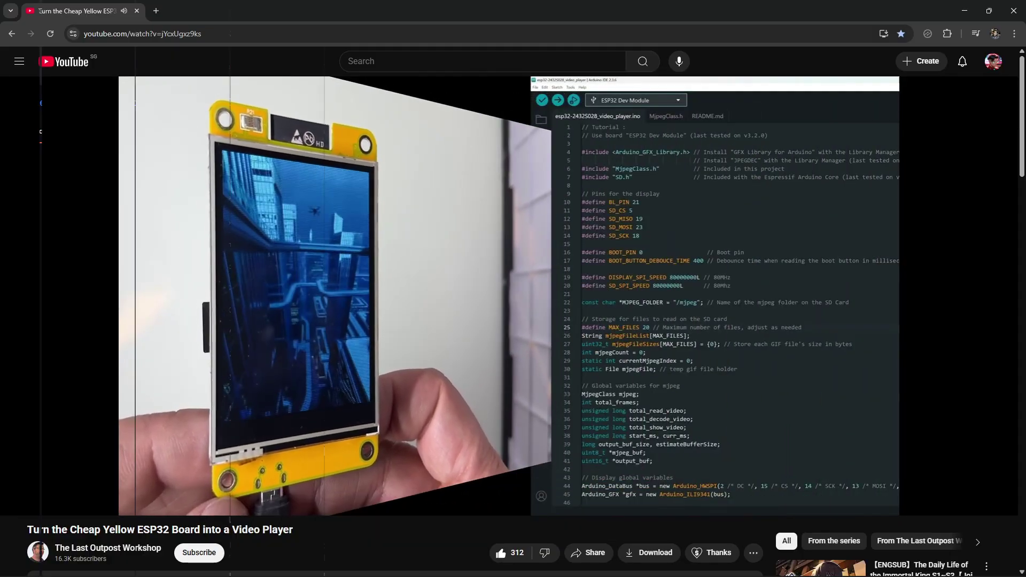
# - Copy the esp32-2432S028_video_player repository's HTTPS clone URL from GitHub's Code menu
pyautogui.click(634, 165)
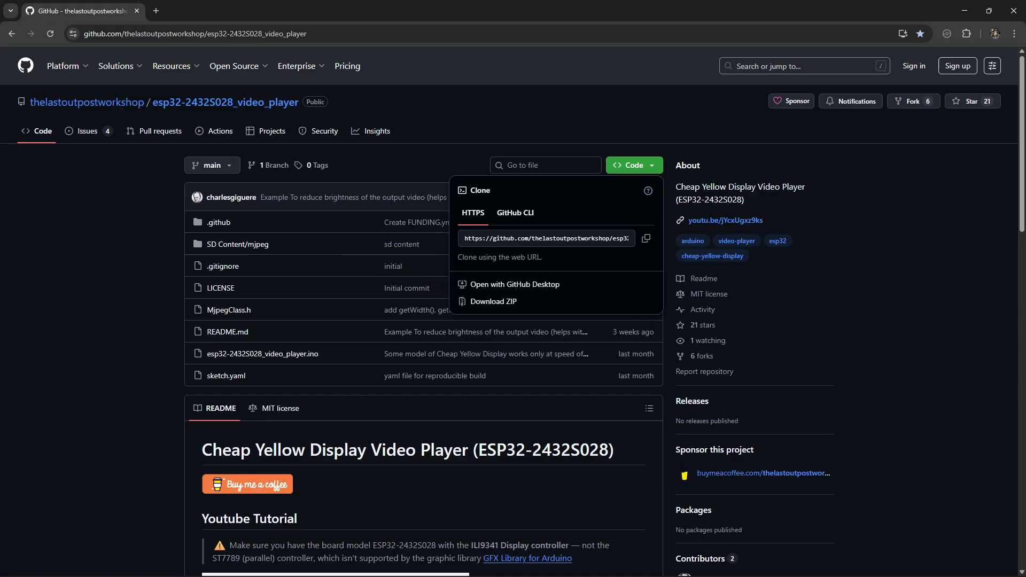
pyautogui.click(645, 238)
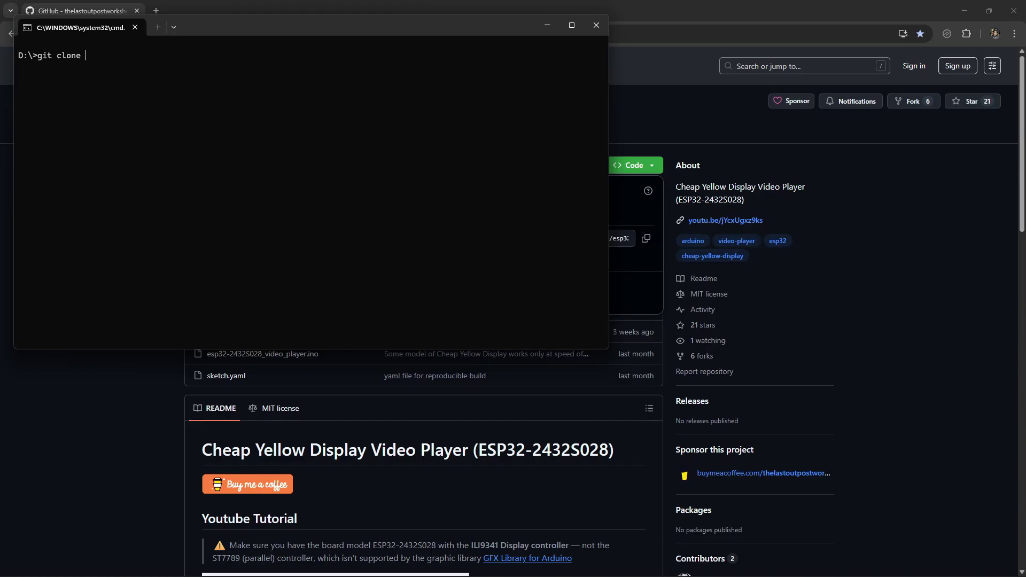
# - Git clone the pasted repository URL to drive D, then confirm formatting the SD card
pyautogui.hotkey('ctrl', 'v')
pyautogui.press('Return')
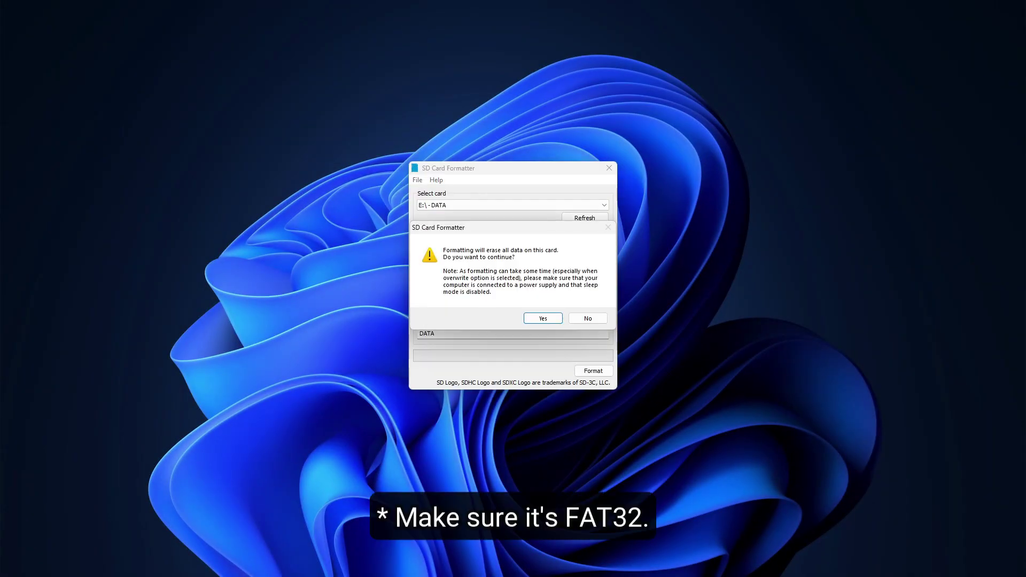
pyautogui.press('Return')
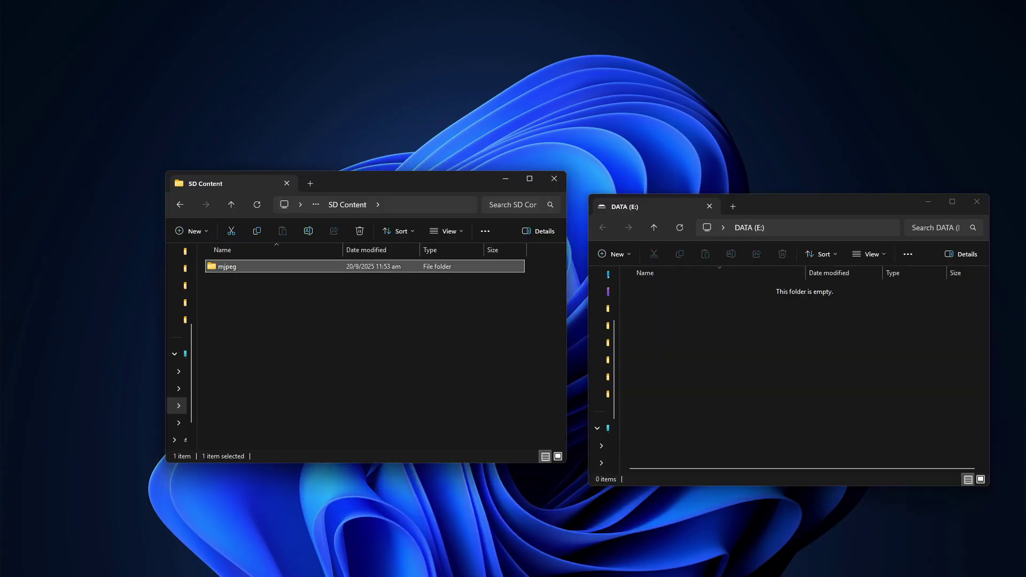
# - Paste the mjpeg folder from SD Content onto the DATA (E:) card
pyautogui.hotkey('ctrl', 'v')
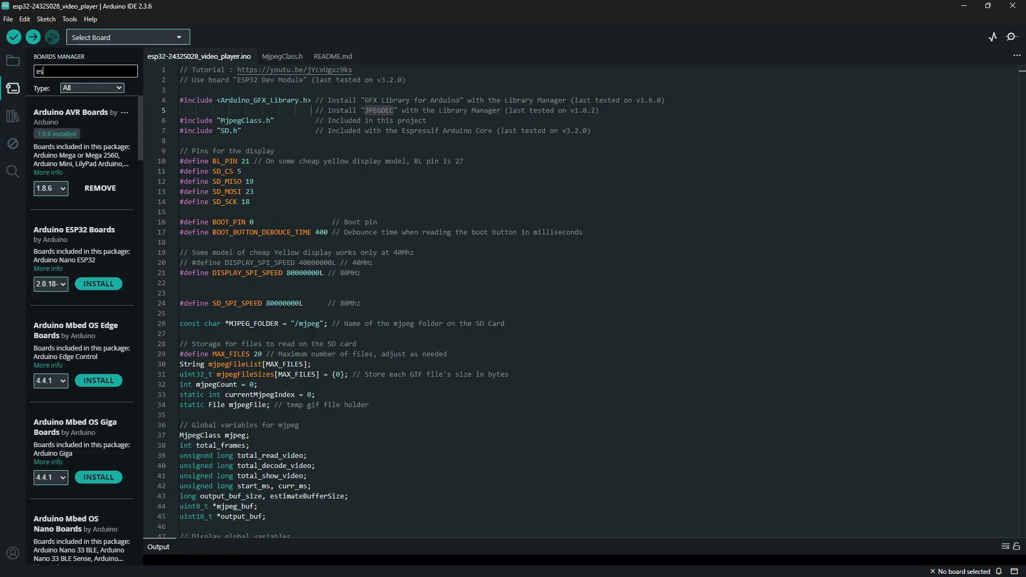
pyautogui.write('p32')
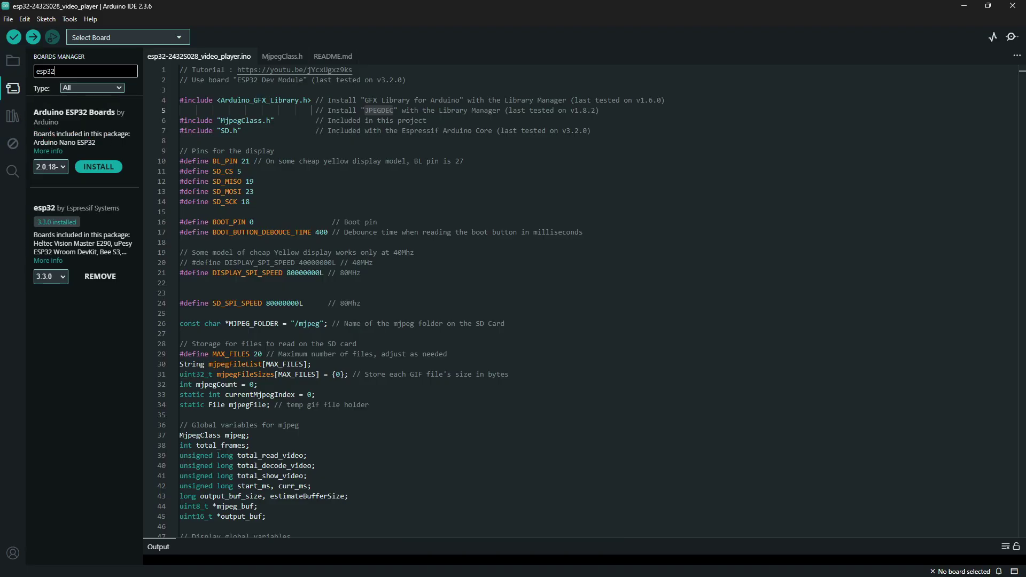
# - With esp32 by Espressif 3.3.0 confirmed installed, switch to the Library Manager
pyautogui.hotkey('ctrl', 'shift', 'i')
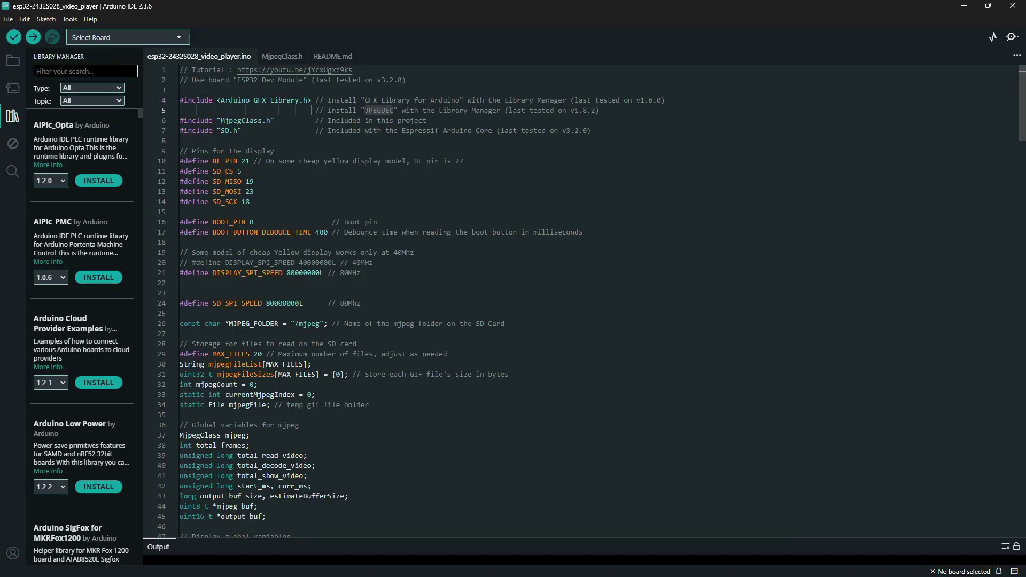
# - Install GFX Library for Arduino, searching by the name copied from sketch line 4
pyautogui.moveTo(365, 100); pyautogui.dragTo(460, 99)
pyautogui.hotkey('ctrl', 'c')
pyautogui.click(80, 71)
pyautogui.hotkey('ctrl', 'v')
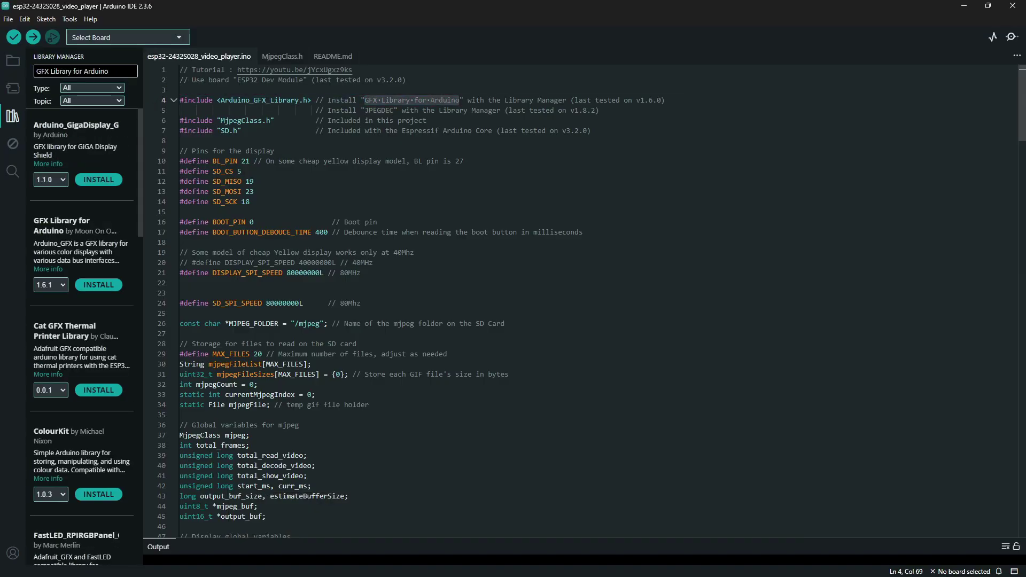
pyautogui.click(98, 285)
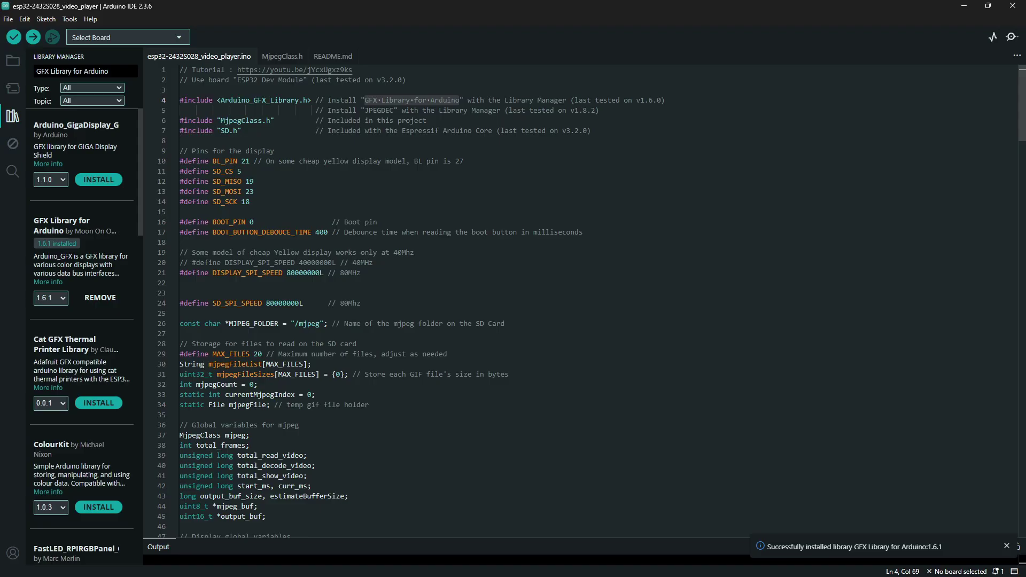
# - Install JPEGDEC with its dependency, searching by the name copied from sketch line 5
pyautogui.doubleClick(377, 110)
pyautogui.hotkey('ctrl', 'c')
pyautogui.click(80, 71)
pyautogui.hotkey('ctrl', 'a')
pyautogui.hotkey('ctrl', 'v')
pyautogui.click(98, 179)
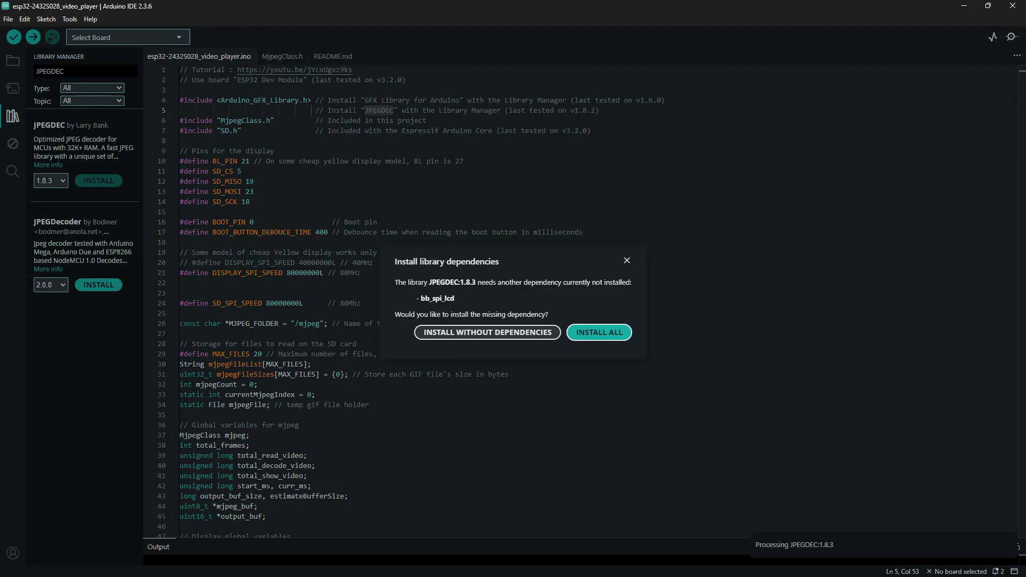
pyautogui.click(598, 332)
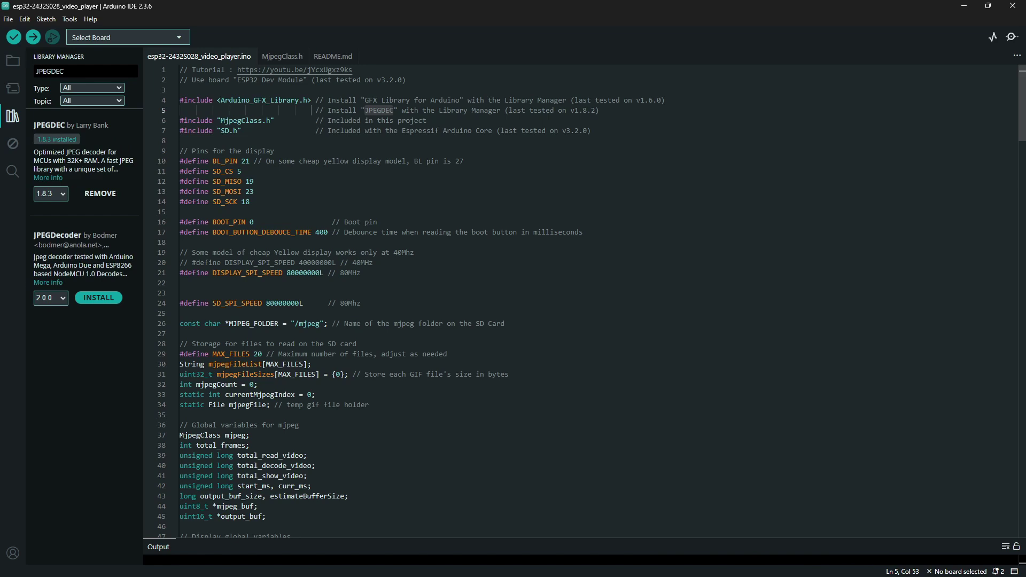
pyautogui.scroll(-8, 562, 321)
pyautogui.scroll(-8, 562, 321)
# - Comment out the ILI9341 display line 49 and add a copy using Arduino_ST7789 below it
pyautogui.moveTo(361, 317); pyautogui.dragTo(180, 317)
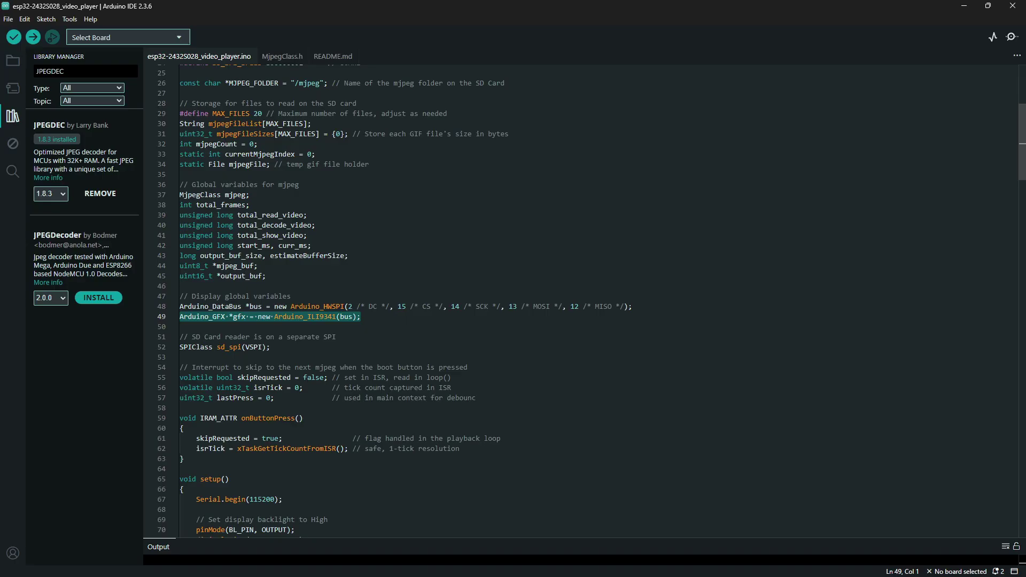
pyautogui.hotkey('ctrl', 'c')
pyautogui.hotkey('ctrl', '/')
pyautogui.press('End')
pyautogui.press('Return')
pyautogui.hotkey('ctrl', 'v')
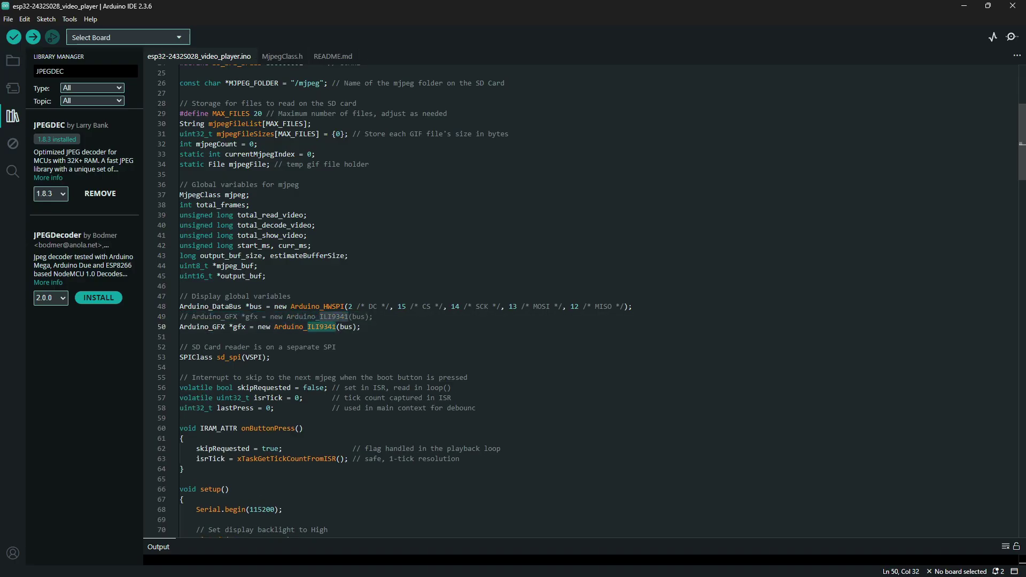
pyautogui.write('ST778')
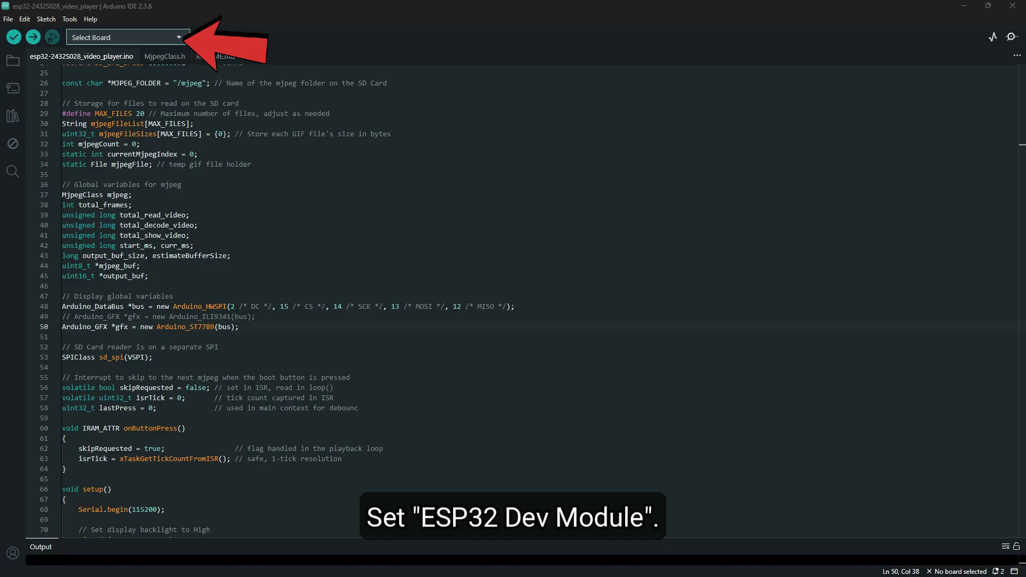
# - Select ESP32 Dev Module on COM3 as the board and open the Serial Monitor
pyautogui.click(127, 37)
pyautogui.click(126, 108)
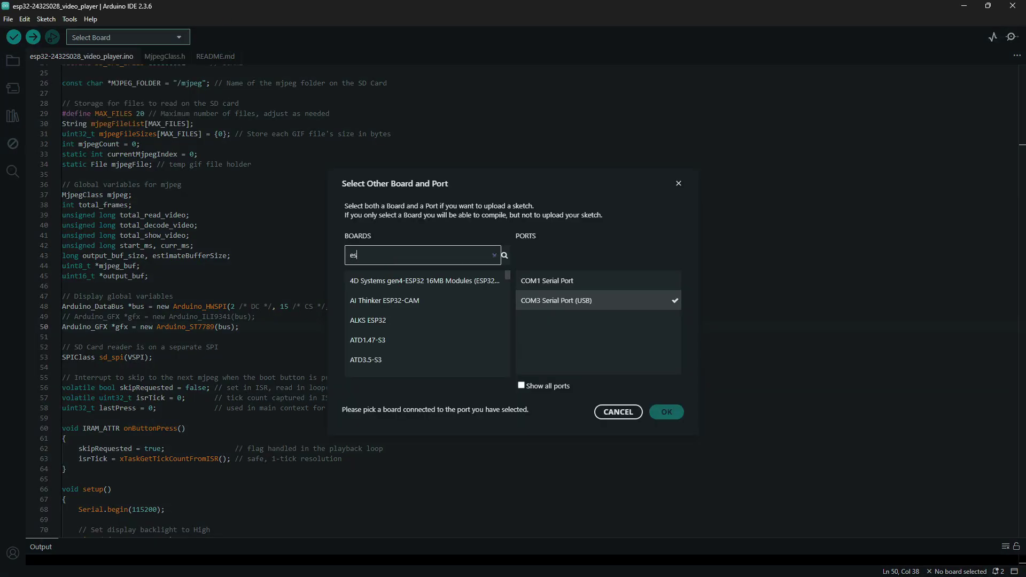
pyautogui.write('esp32 dev')
pyautogui.click(379, 300)
pyautogui.click(666, 412)
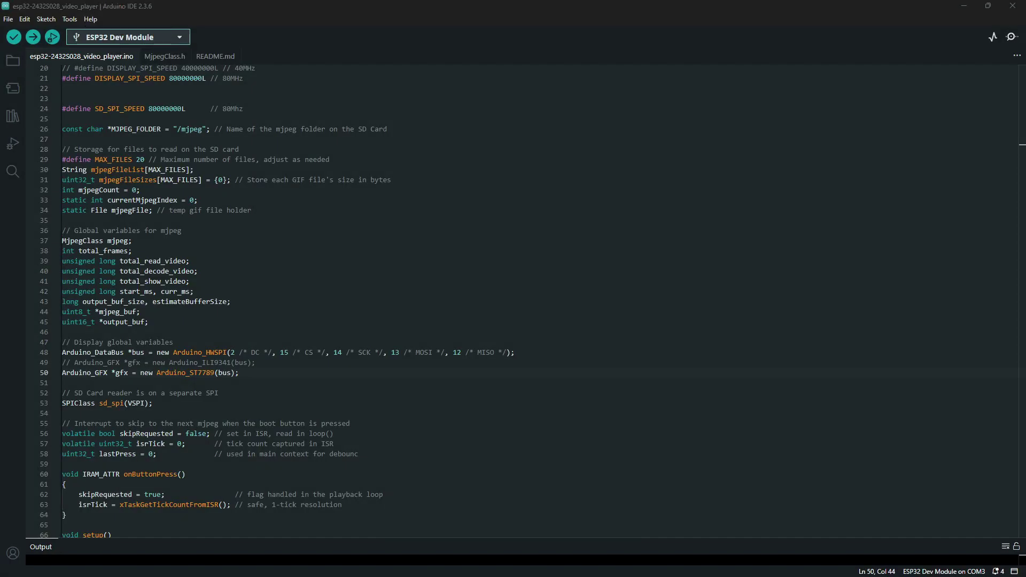
pyautogui.click(70, 18)
pyautogui.click(121, 81)
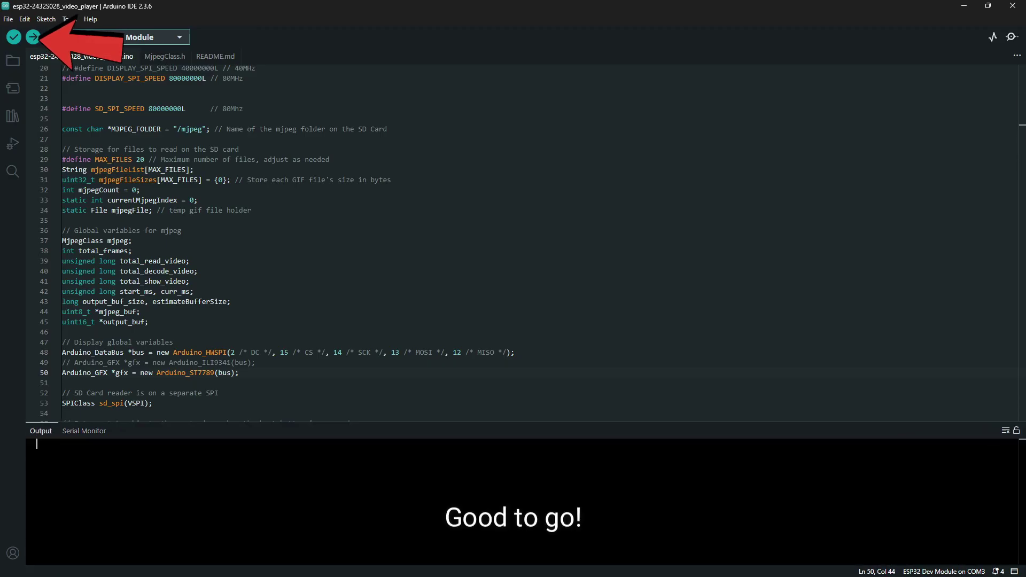
# - Compile and upload the video-player sketch to the ESP32 yellow display with Ctrl+U
pyautogui.hotkey('ctrl', 'u')
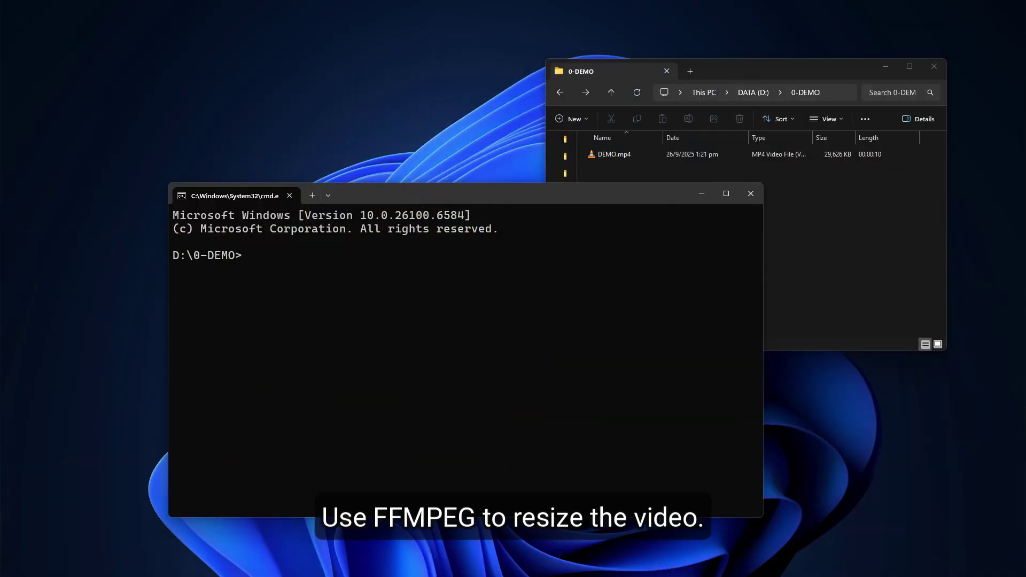
pyautogui.write('ffmpeg')
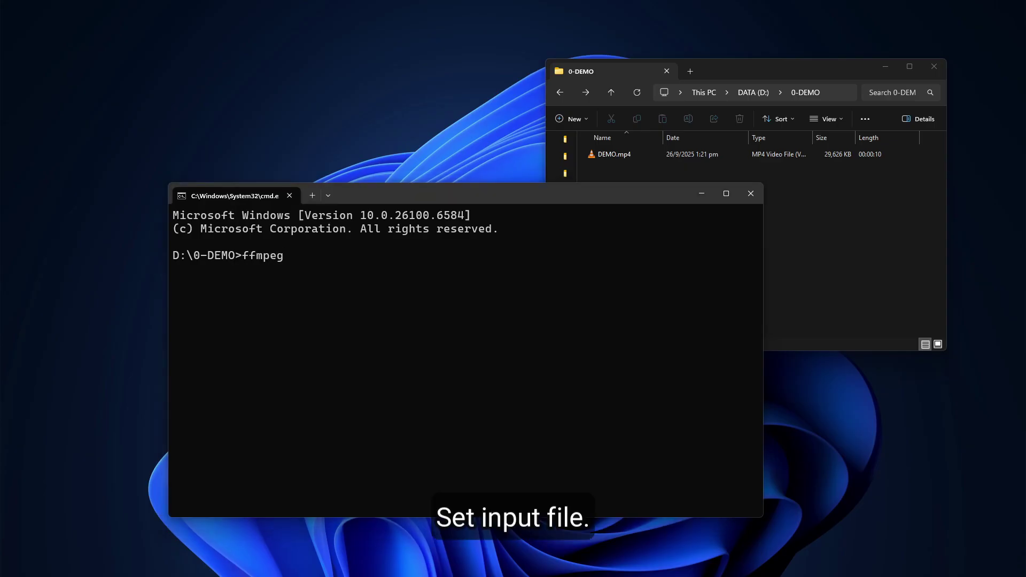
pyautogui.write(' -i DEMO.mp4')
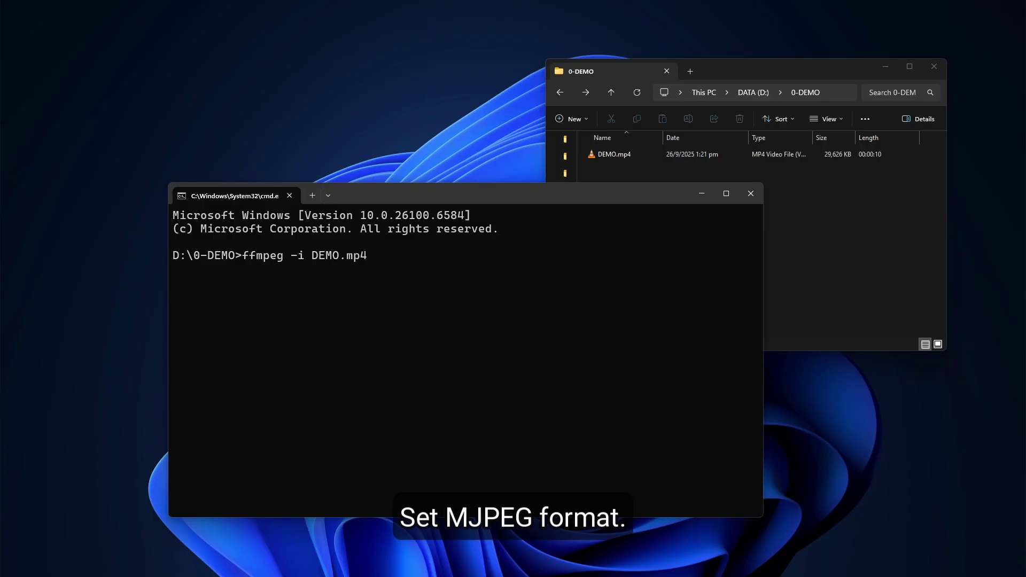
pyautogui.write(' -vcodec mjpeg -an -q:')
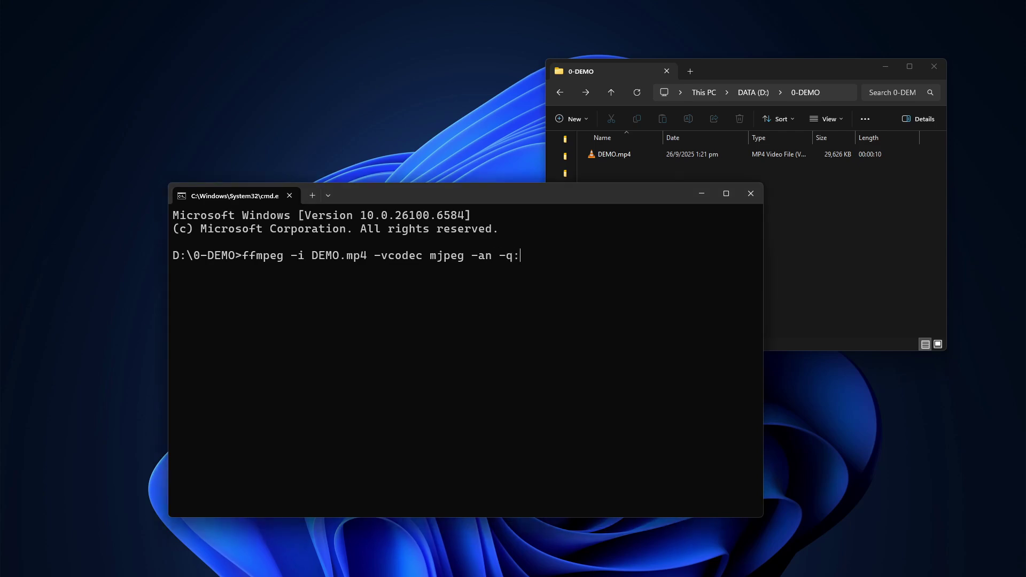
pyautogui.write('v 5 -filter:v fps=20')
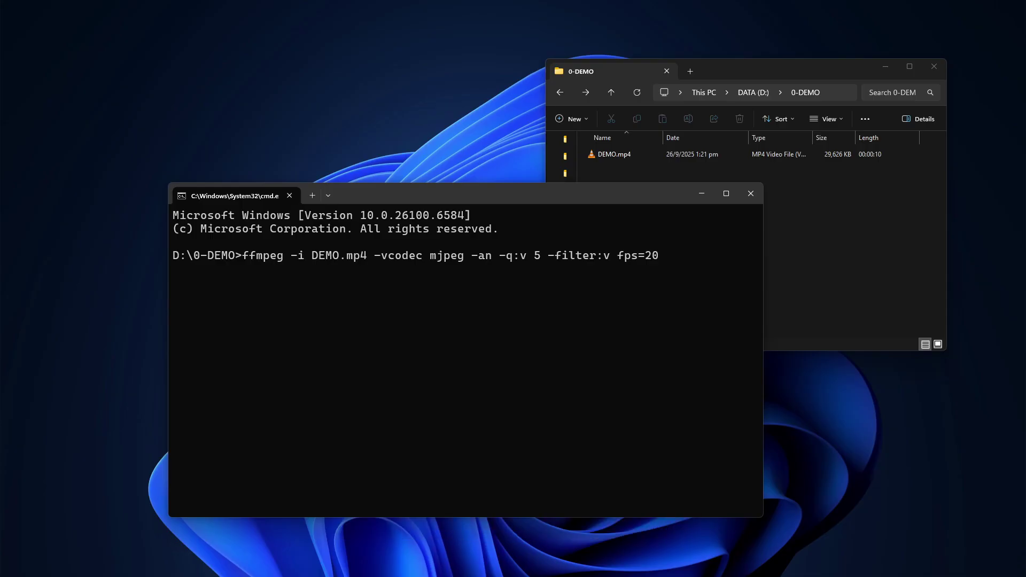
pyautogui.write('-vf "scale=24')
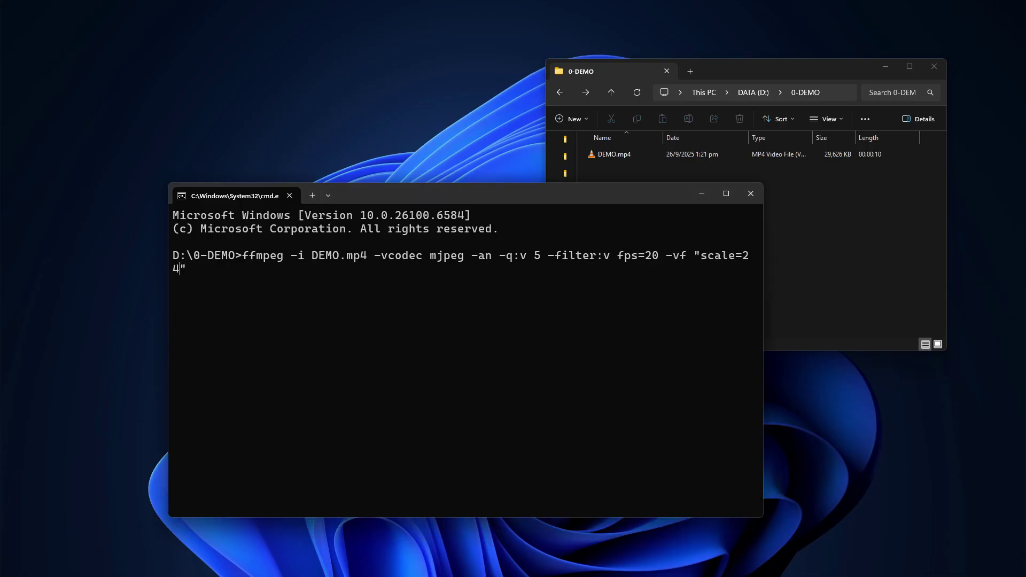
pyautogui.write('4')
pyautogui.write(' DEMO.mjpe')
pyautogui.write('g')
# - Convert DEMO.mp4 with ffmpeg into a silent 240x320, 20 fps DEMO.mjpeg at quality 5
pyautogui.press('Return')
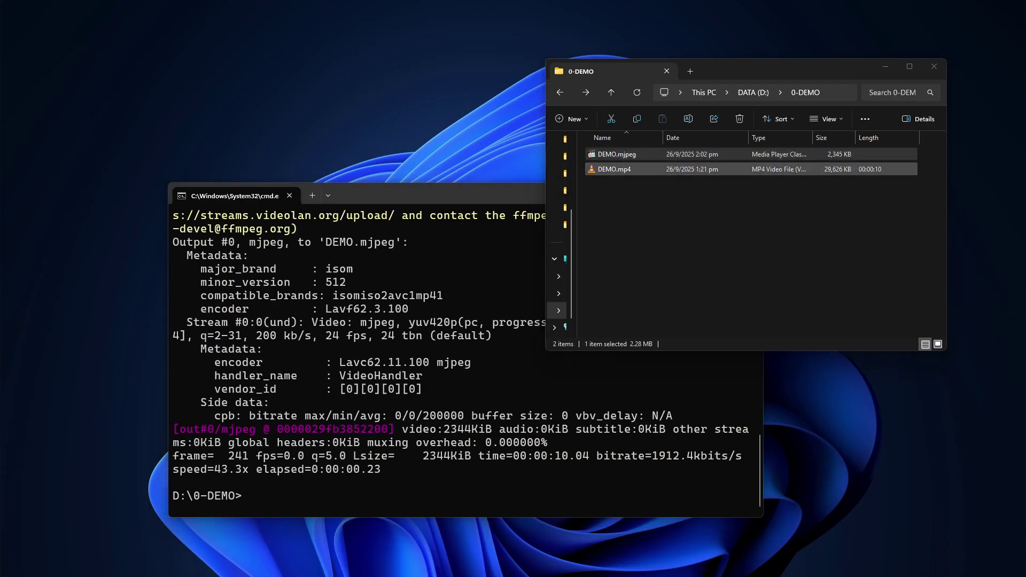
# - Play DEMO.mjpeg, the kitten with chicken nuggets clip, in MPC-HC from File Explorer
pyautogui.doubleClick(618, 154)
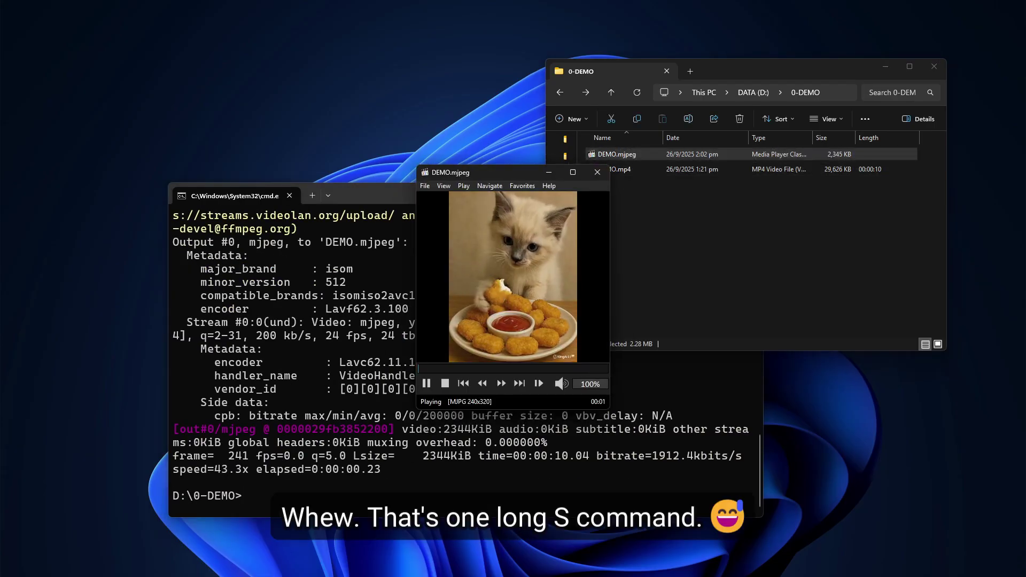